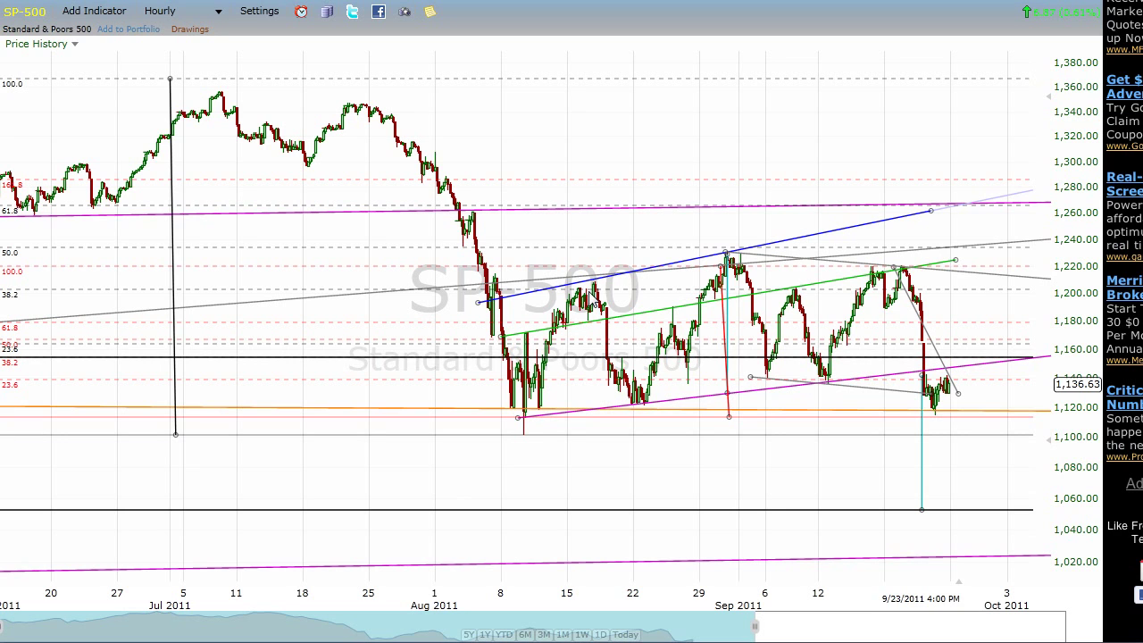
Step: Review the S&P 500 chart at the Daily and 30 Minute intervals, then return it to Hourly
click(732, 258)
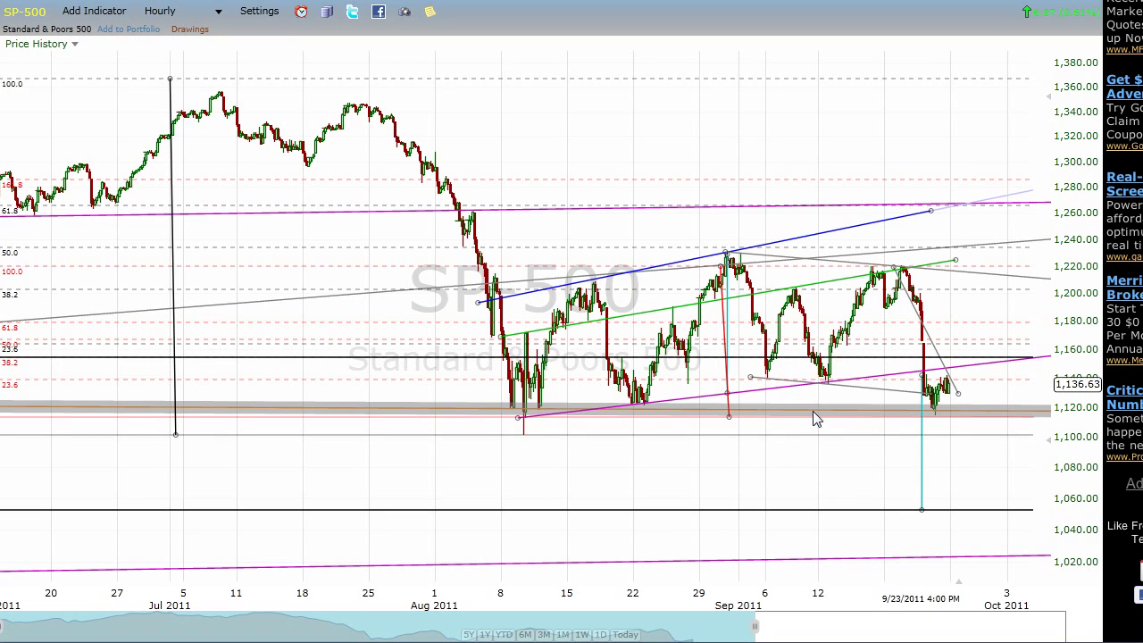
click(204, 12)
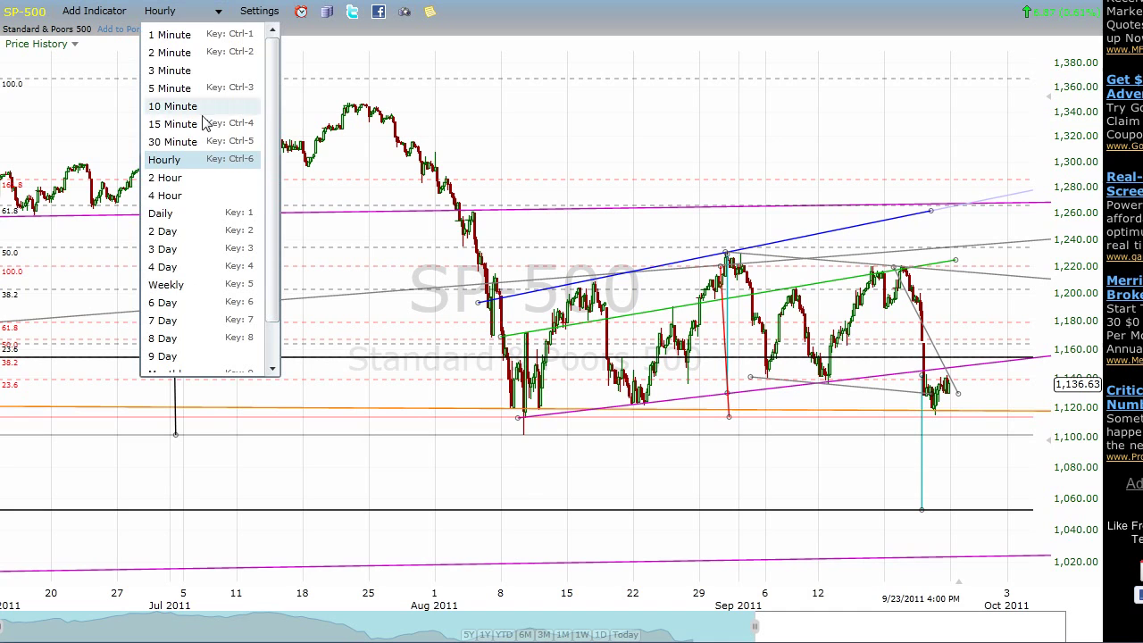
click(190, 214)
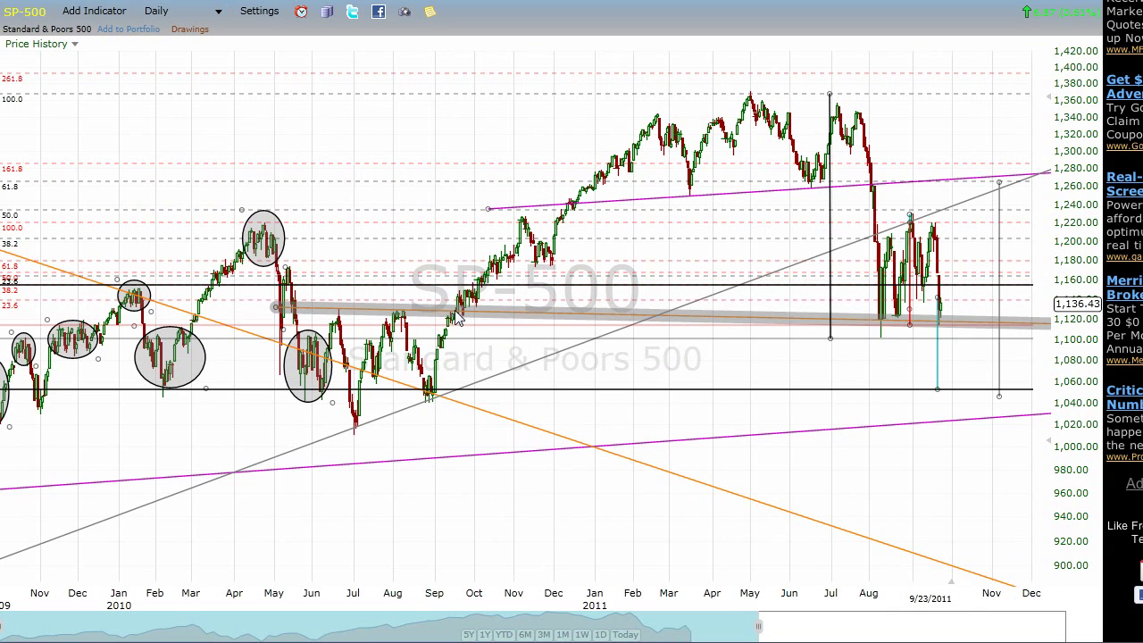
click(196, 11)
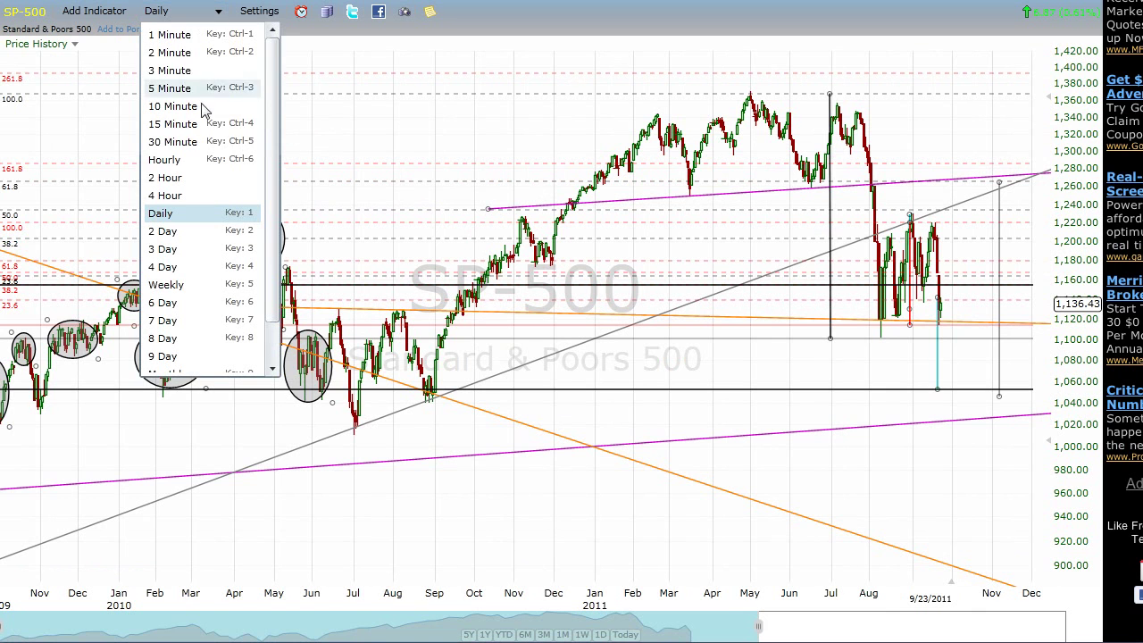
click(194, 145)
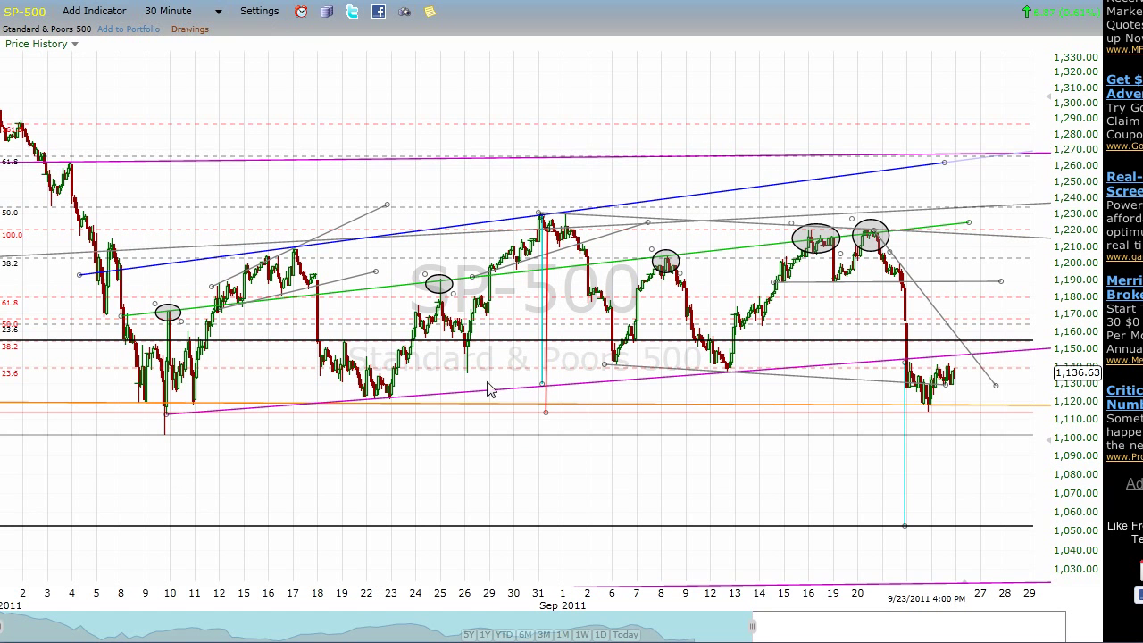
click(196, 11)
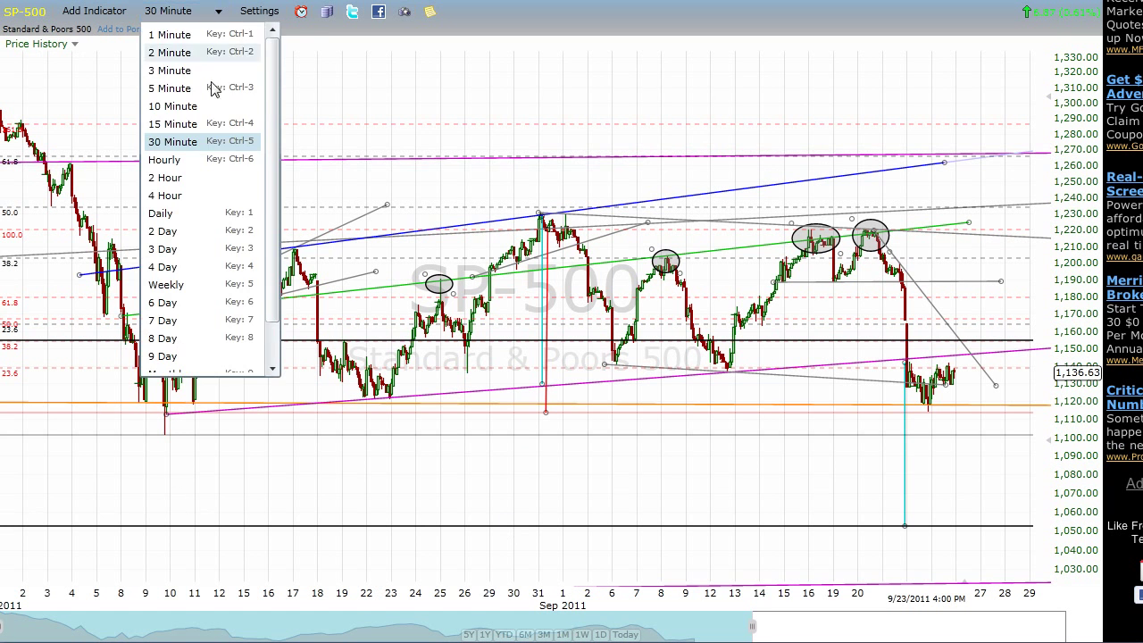
click(192, 160)
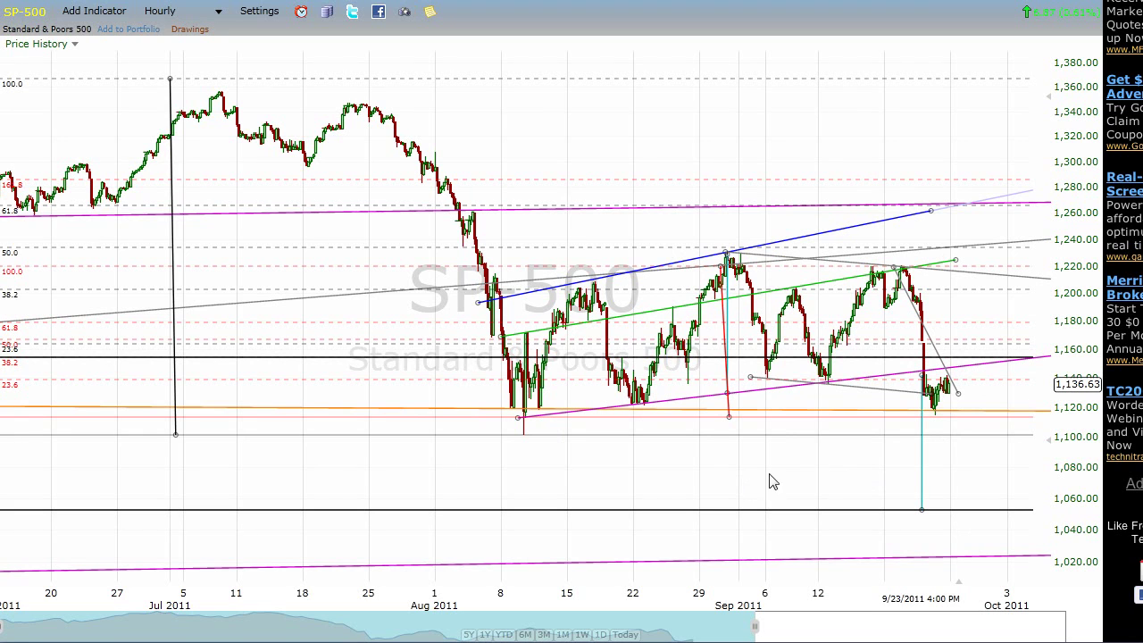
Step: Nudge the cyan vertical projection line slightly later in time, and show the 5 Minute chart with an earlier start
mouse_move(922, 471)
mouse_down()
mouse_move(763, 407)
mouse_move(726, 352)
mouse_move(730, 340)
mouse_move(927, 457)
mouse_up()
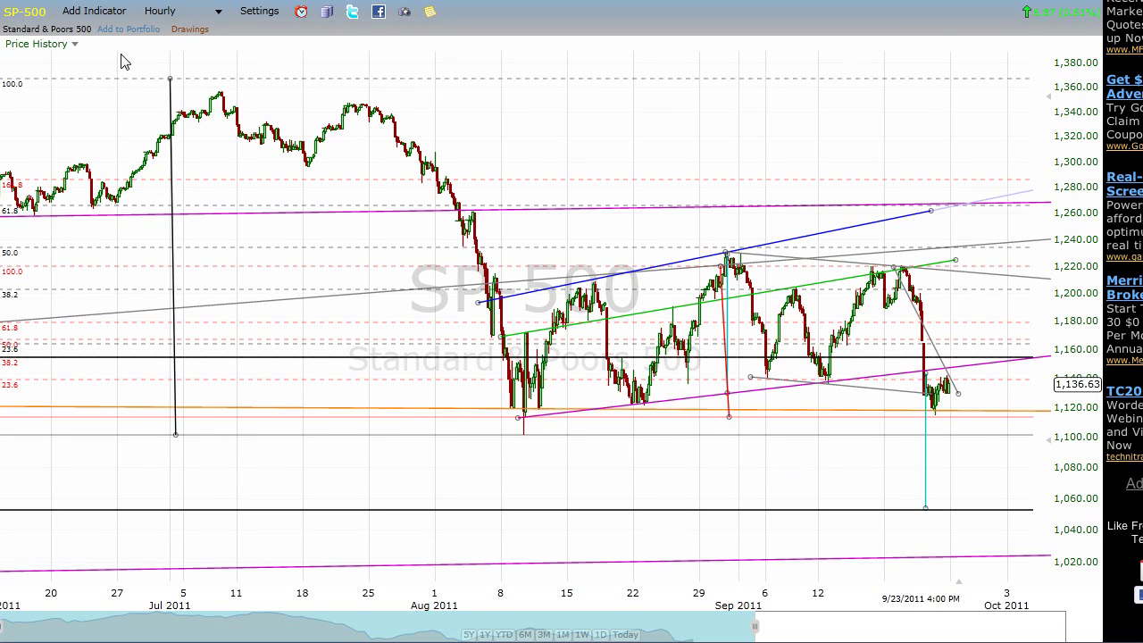
click(193, 12)
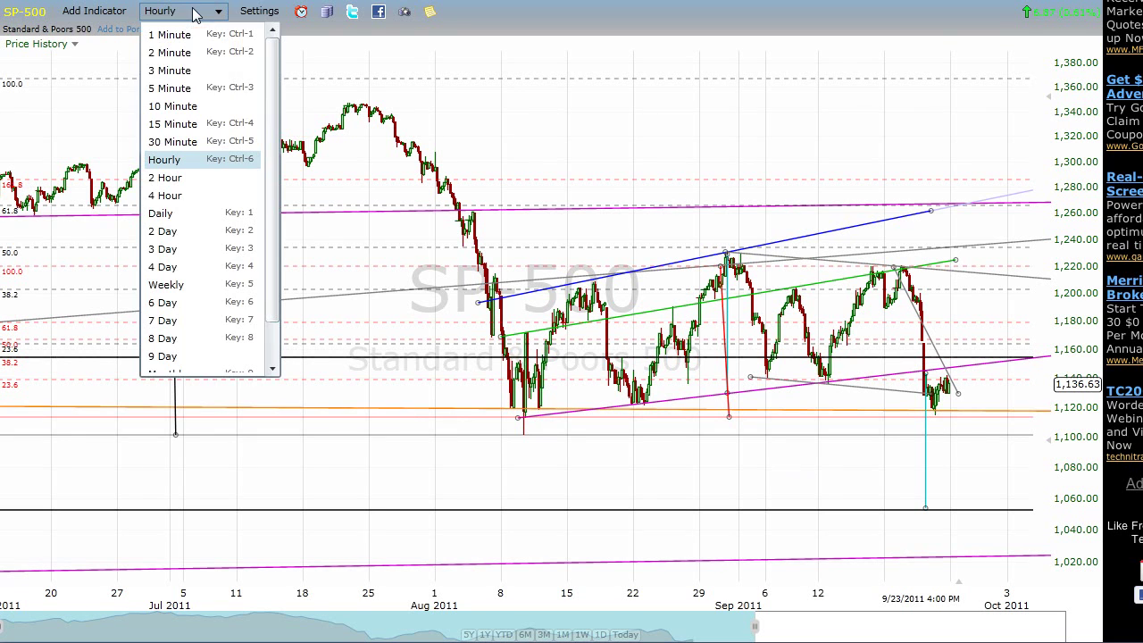
click(197, 89)
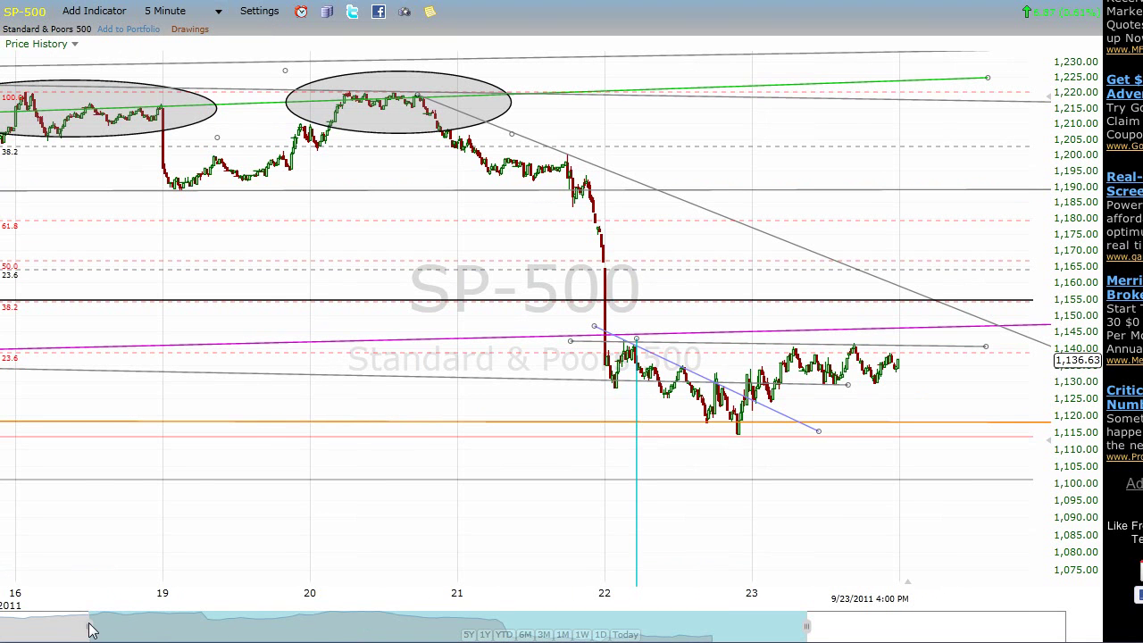
drag(91, 630, 18, 632)
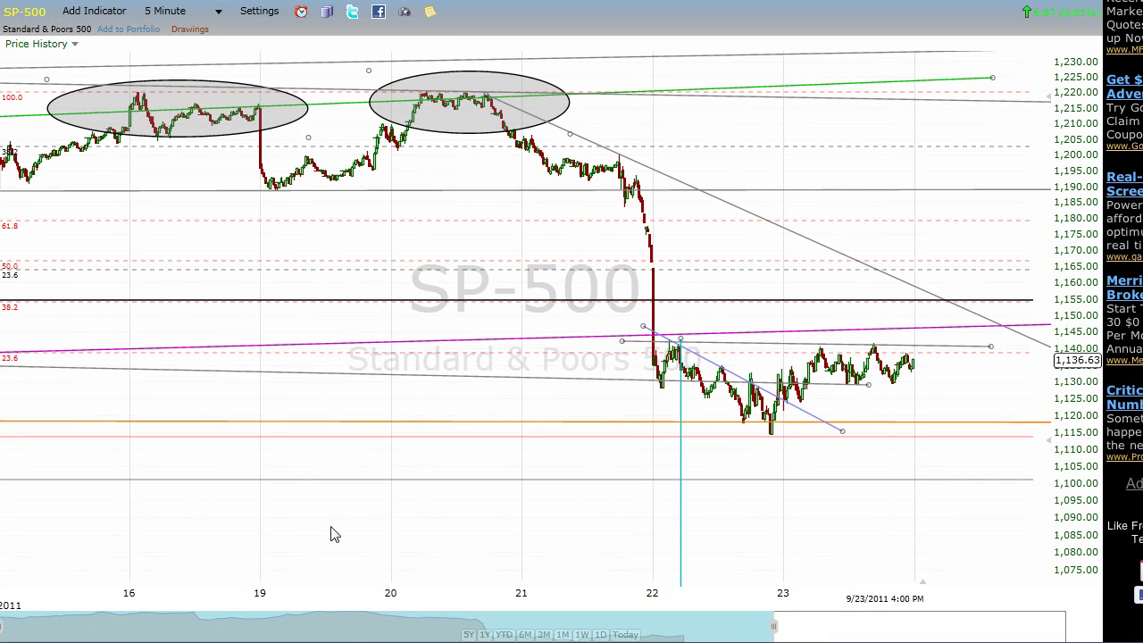
Step: On the 15 Minute chart, raise the gray line beneath the early-September lows to meet the September 22–23 highs near 1,140
click(179, 12)
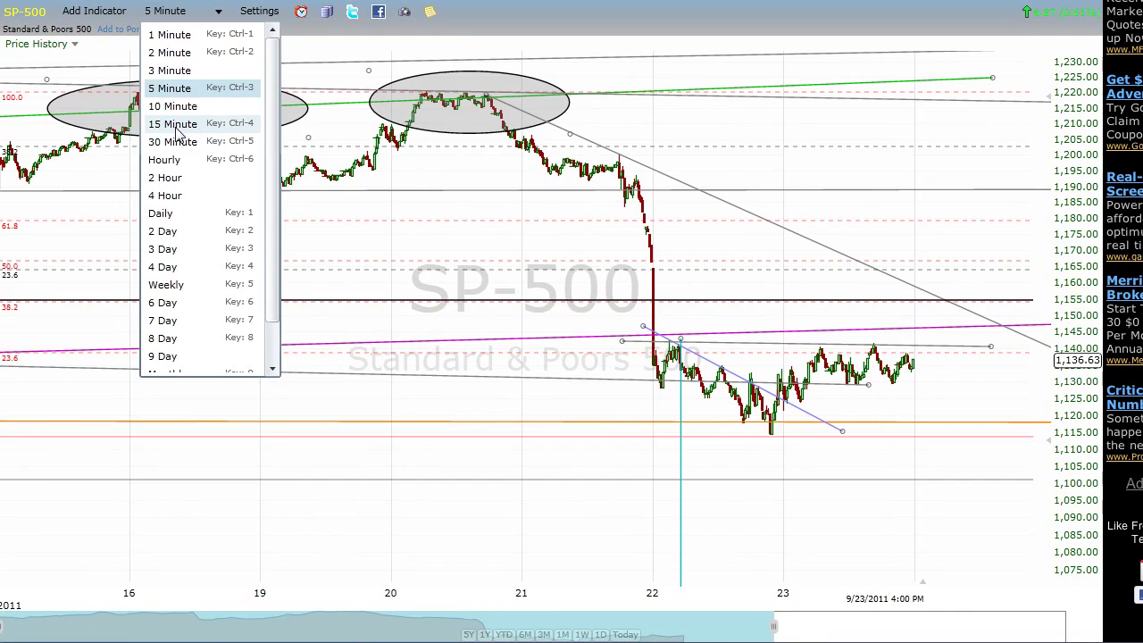
click(173, 124)
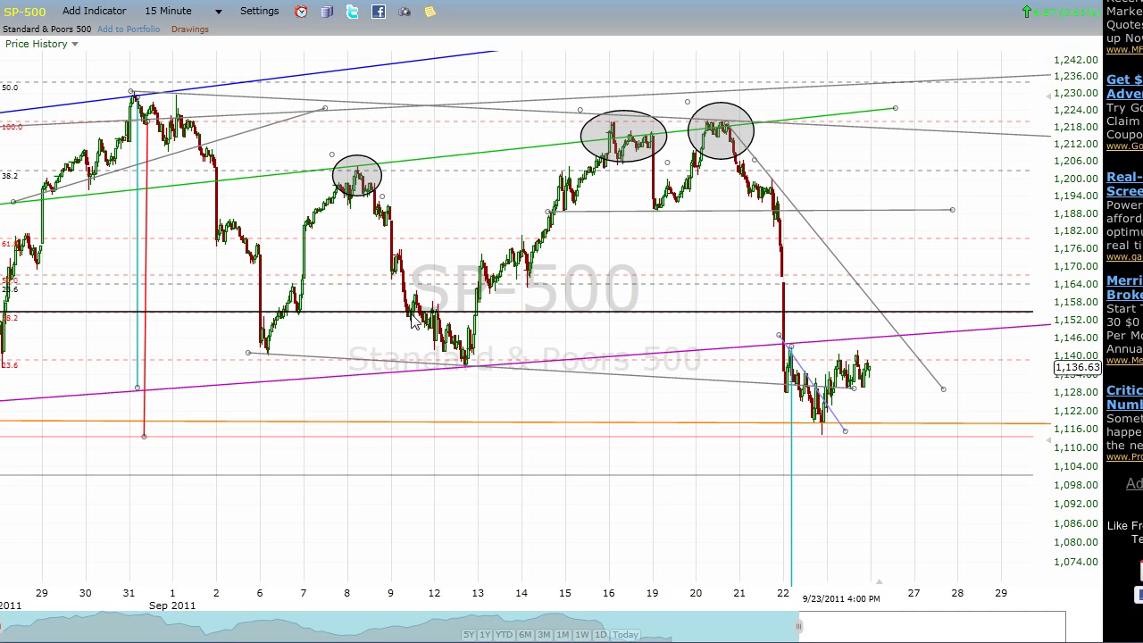
drag(420, 347, 446, 313)
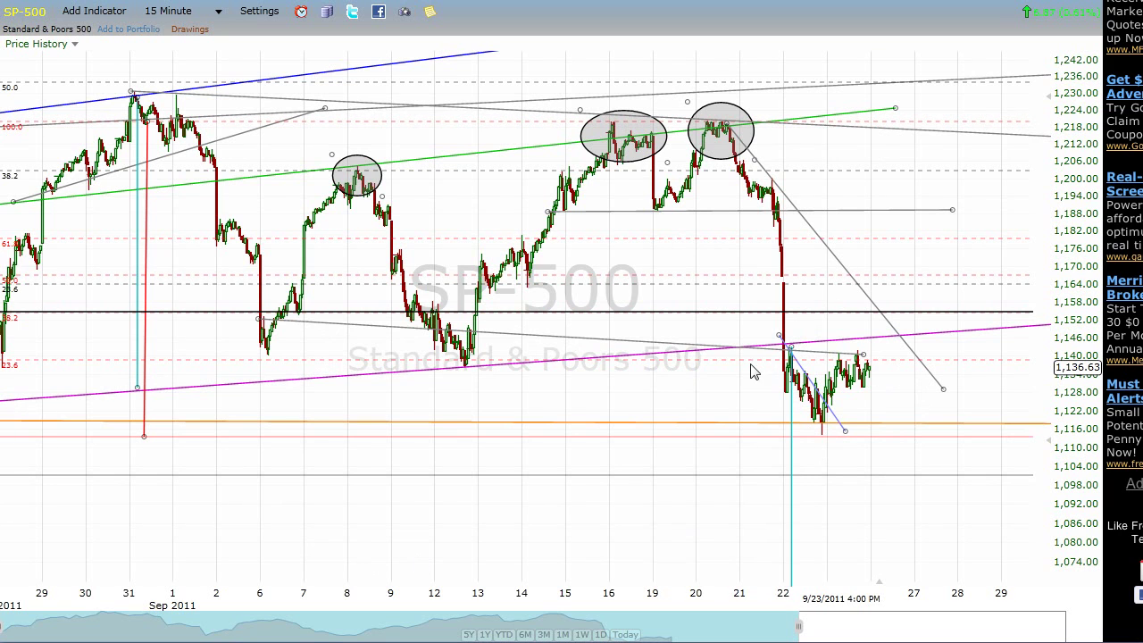
click(793, 399)
Step: Show the 2 Minute chart and examine the trendlines above the September 23 price action
click(193, 14)
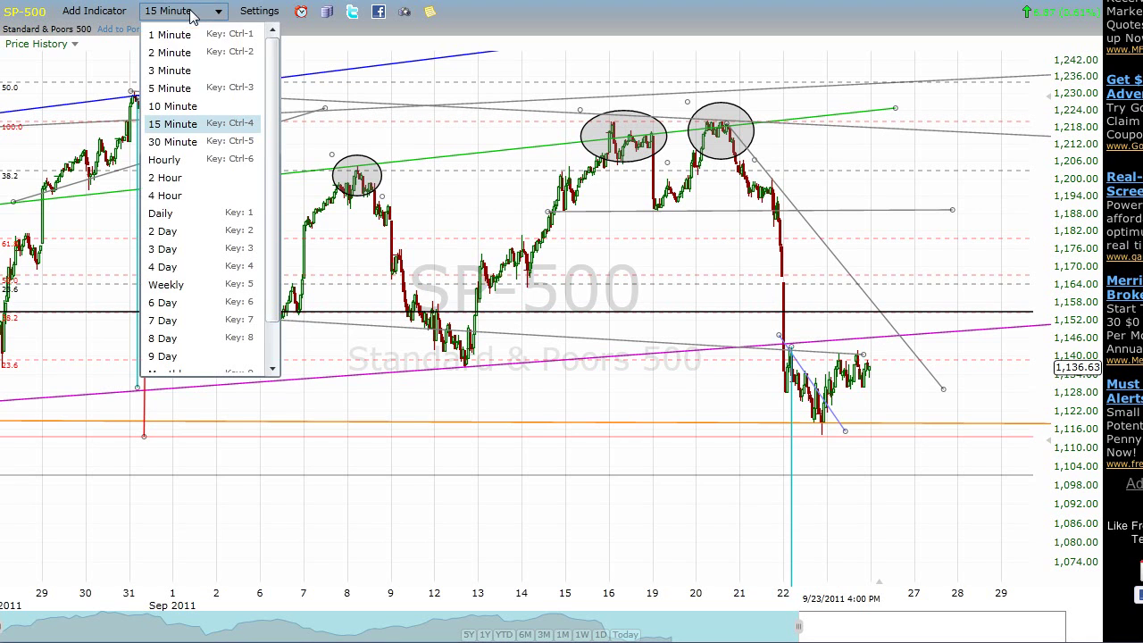
click(169, 51)
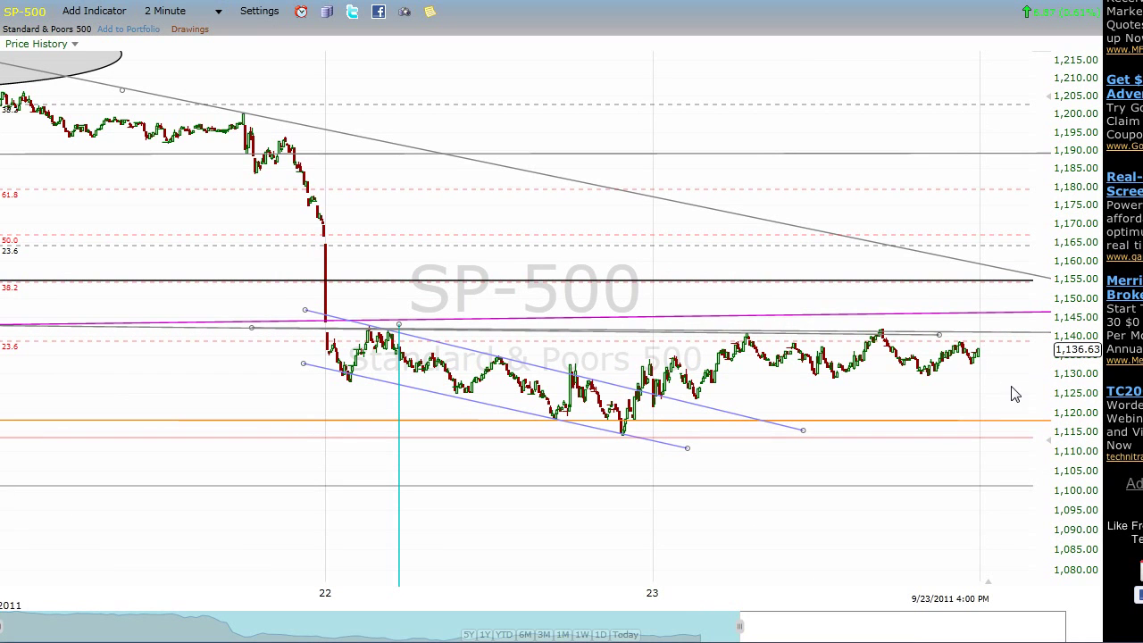
click(995, 312)
click(995, 295)
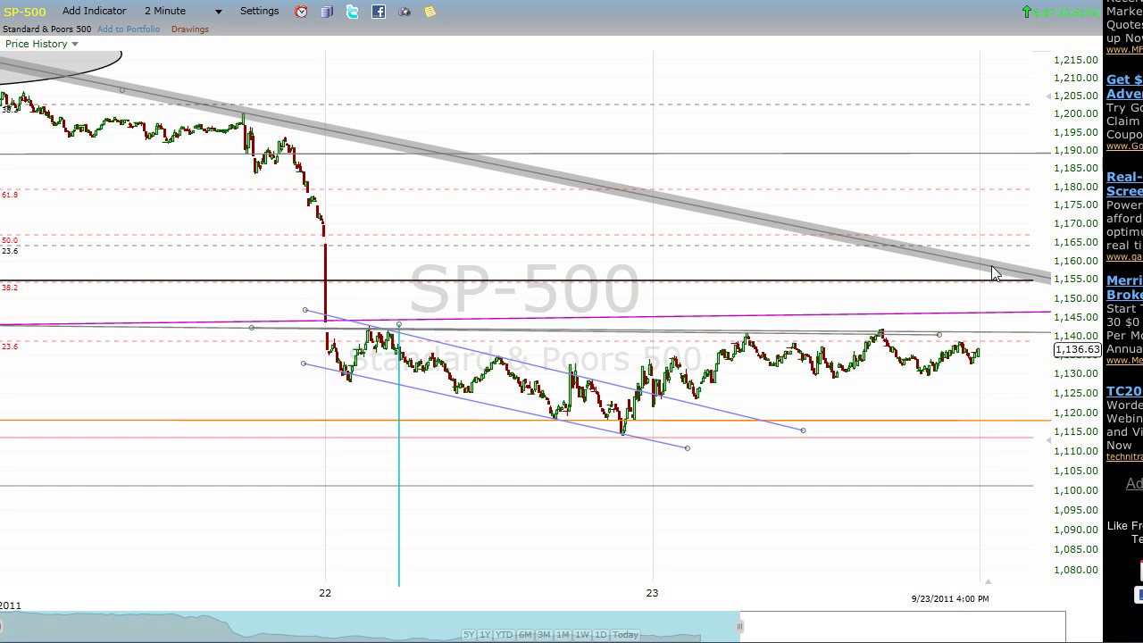
Step: On the 5 Minute chart, draw a falling lower channel line through the September 19 and 22 lows, ending at about 1,082
click(169, 12)
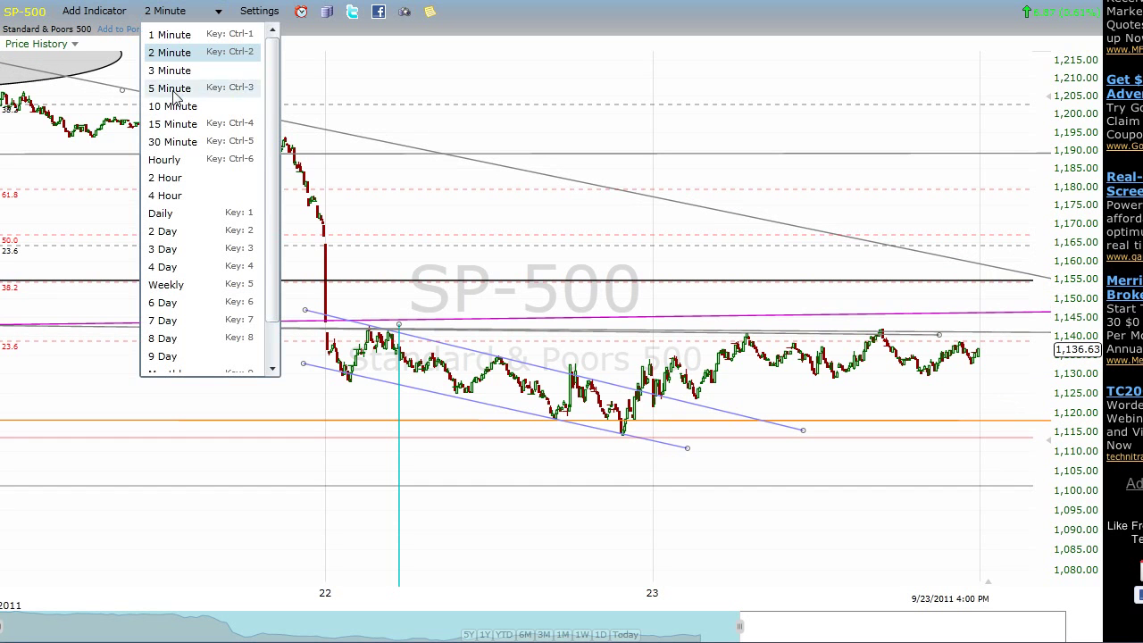
click(179, 92)
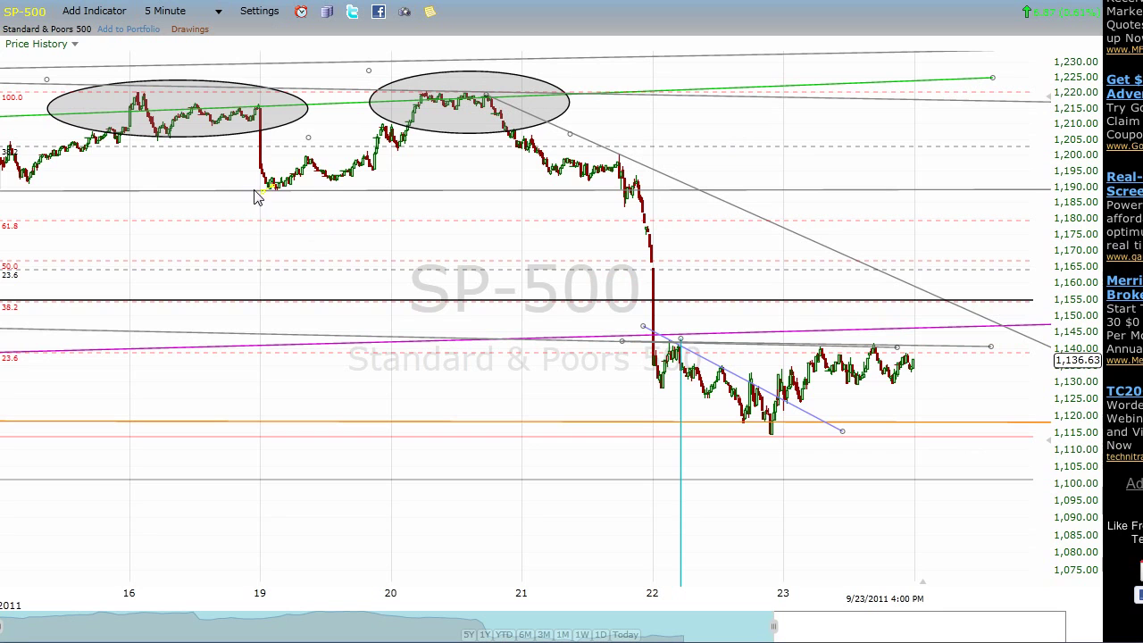
drag(261, 184, 781, 432)
drag(896, 518, 1010, 553)
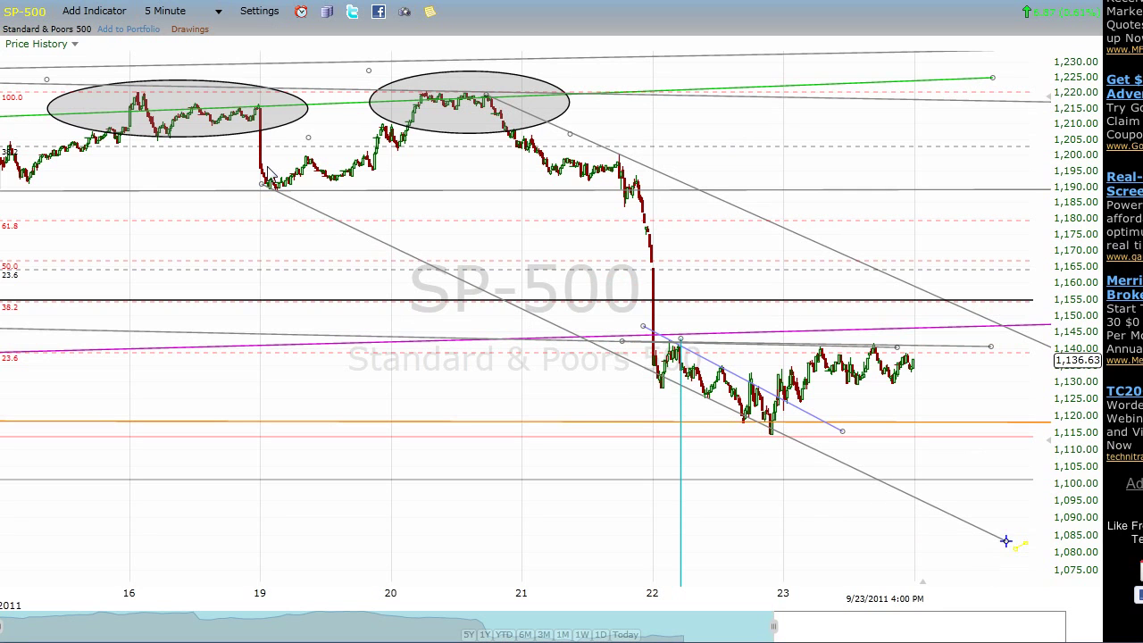
drag(258, 184, 224, 176)
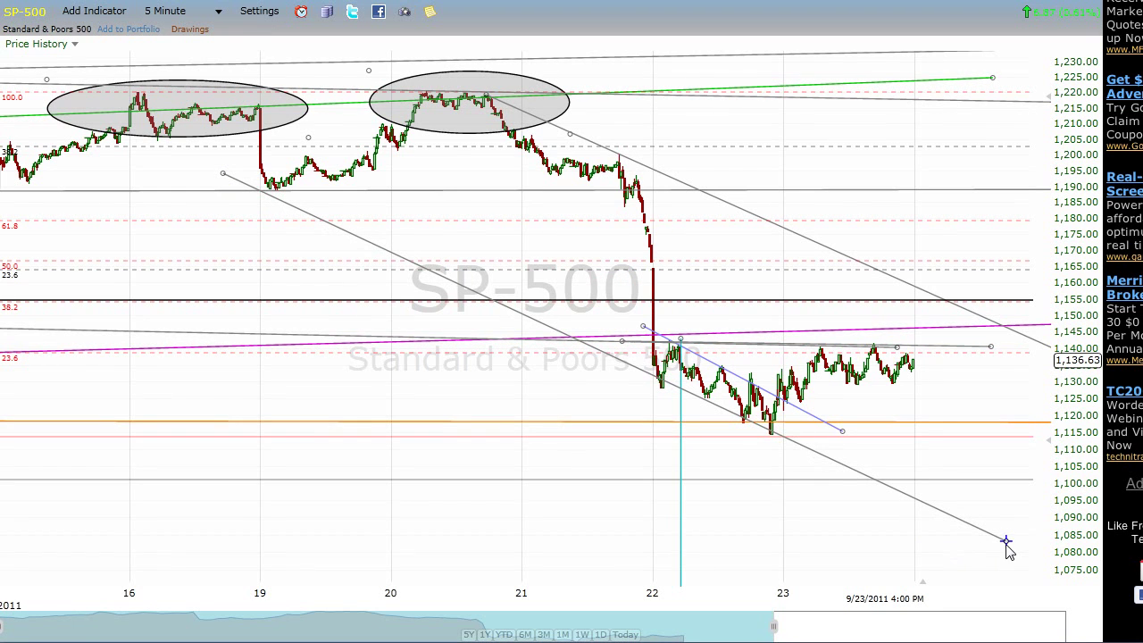
drag(1006, 541, 1006, 544)
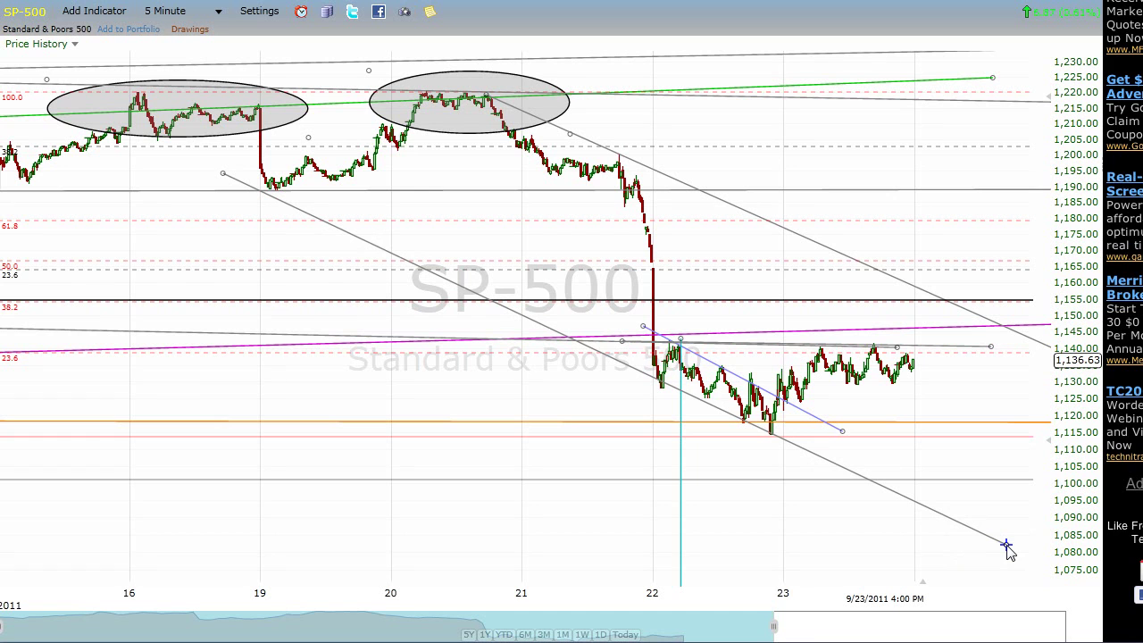
Step: Lower the end of the upper descending trendline to about 1,125 and fit the chart range from September 16 past September 27
drag(773, 628, 866, 632)
drag(947, 389, 946, 402)
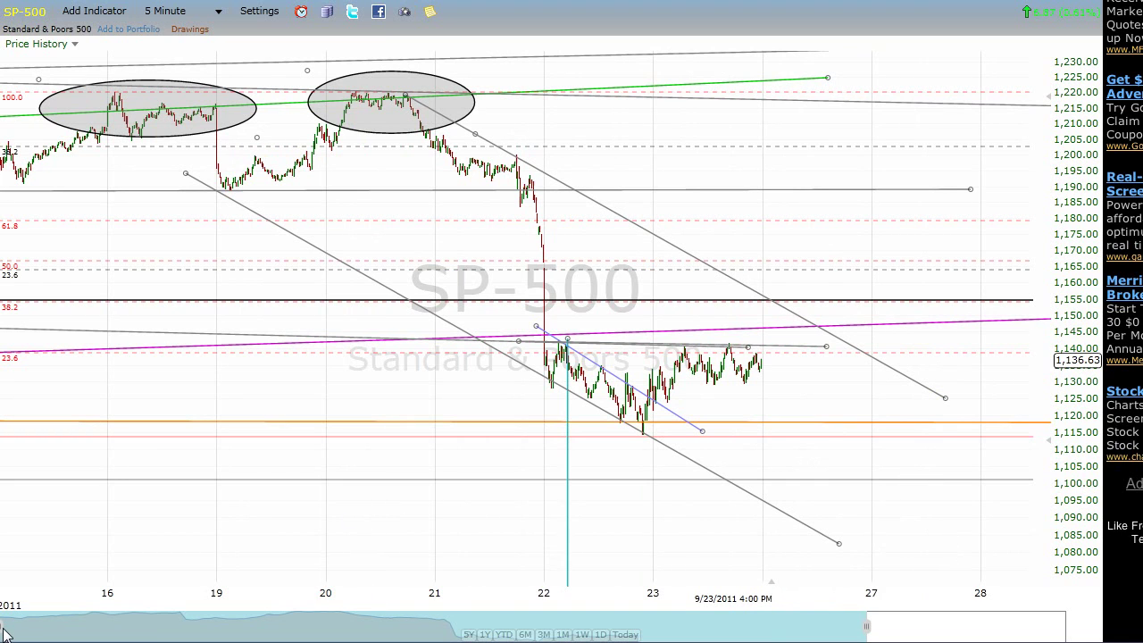
drag(3, 634, 73, 634)
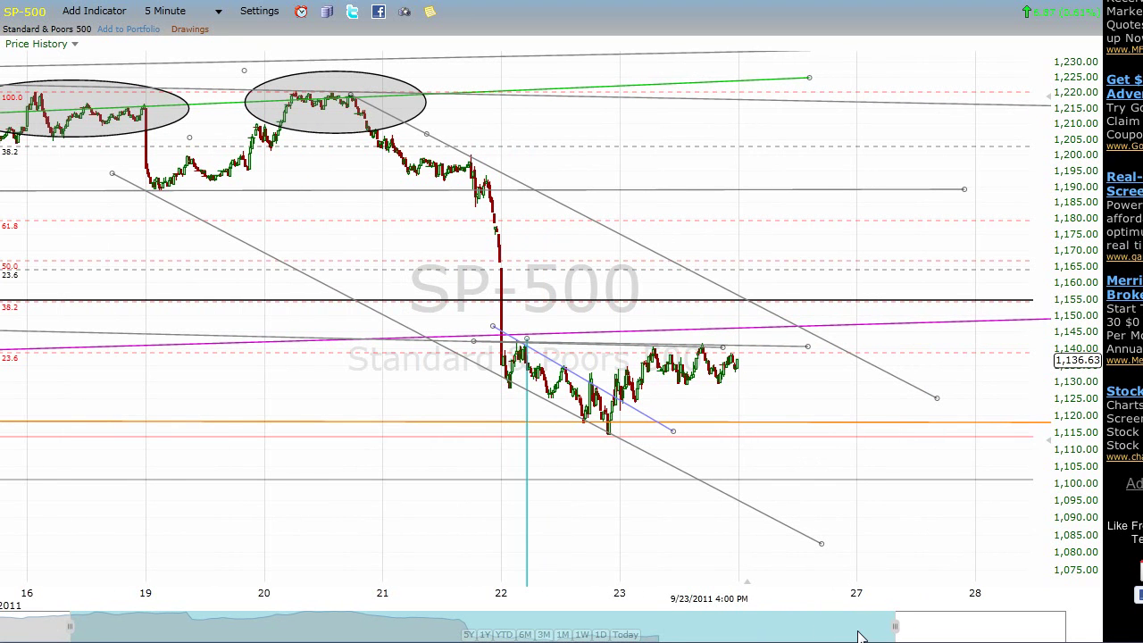
drag(859, 636, 844, 635)
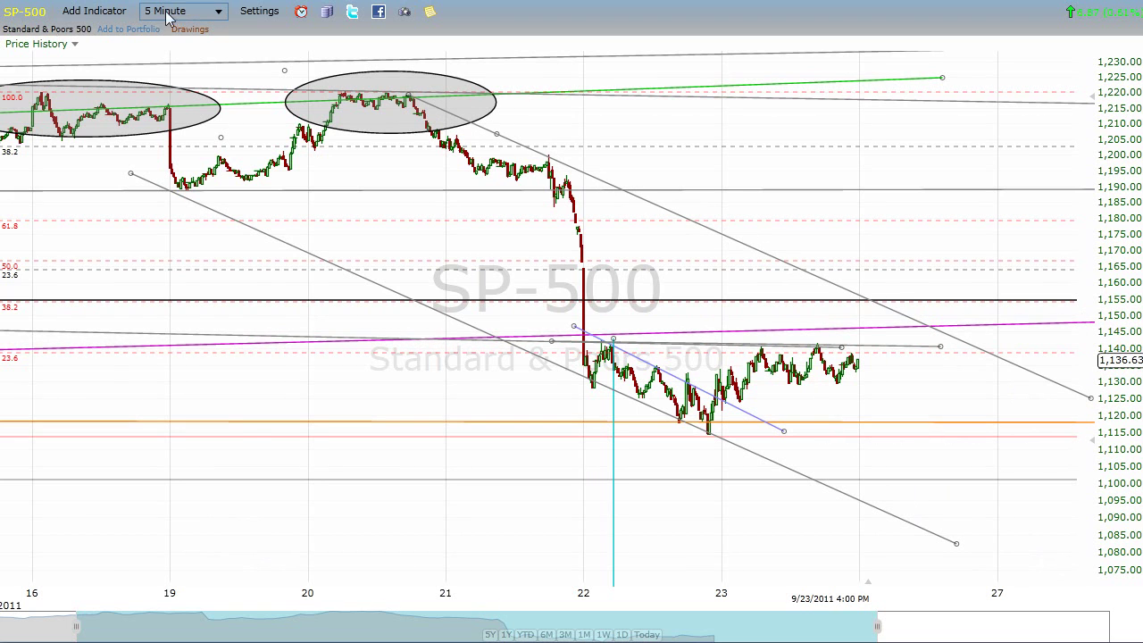
Step: On the Hourly chart, draw a falling trendline from the late-July high through the September 20 high, and extend the green trendline to about 1,250
click(191, 14)
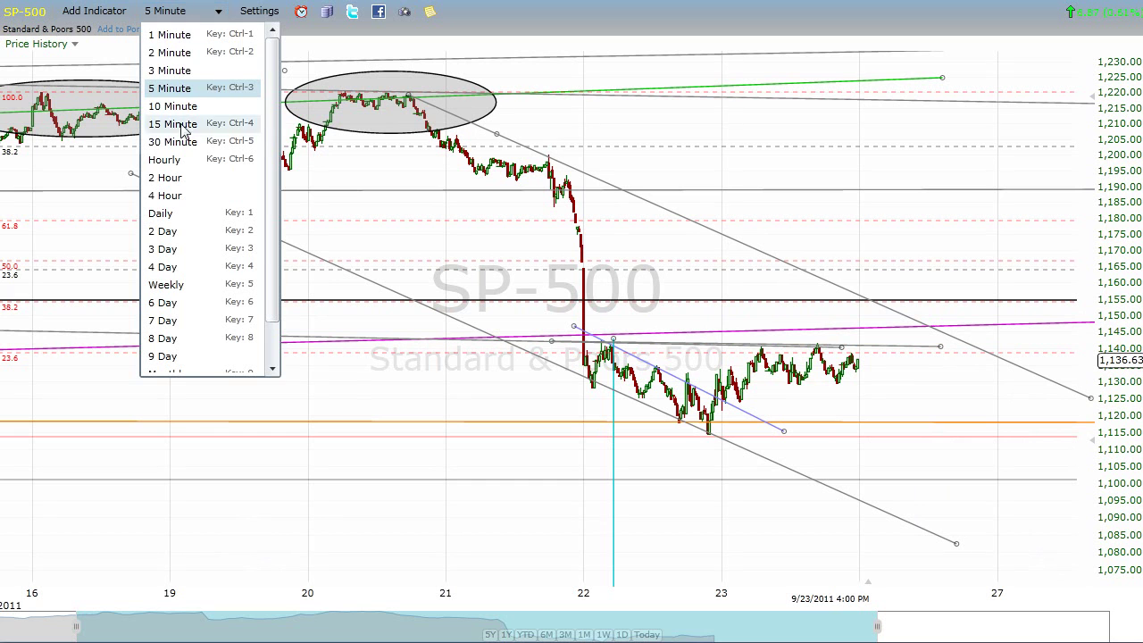
click(164, 161)
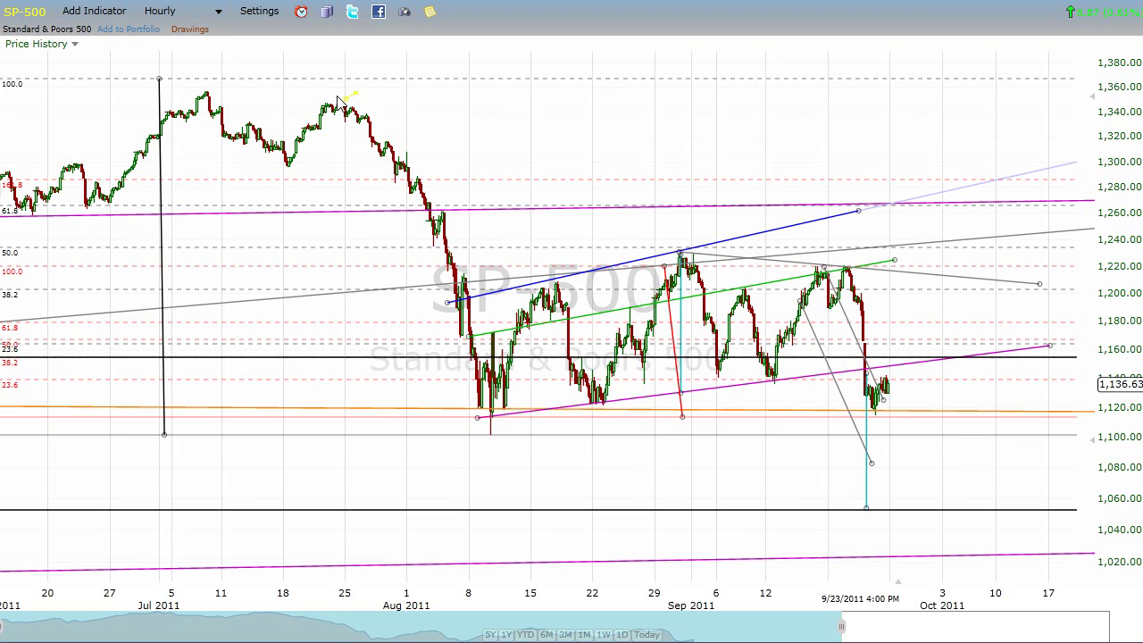
mouse_move(342, 110)
mouse_down()
mouse_move(1076, 393)
mouse_move(1076, 341)
mouse_up()
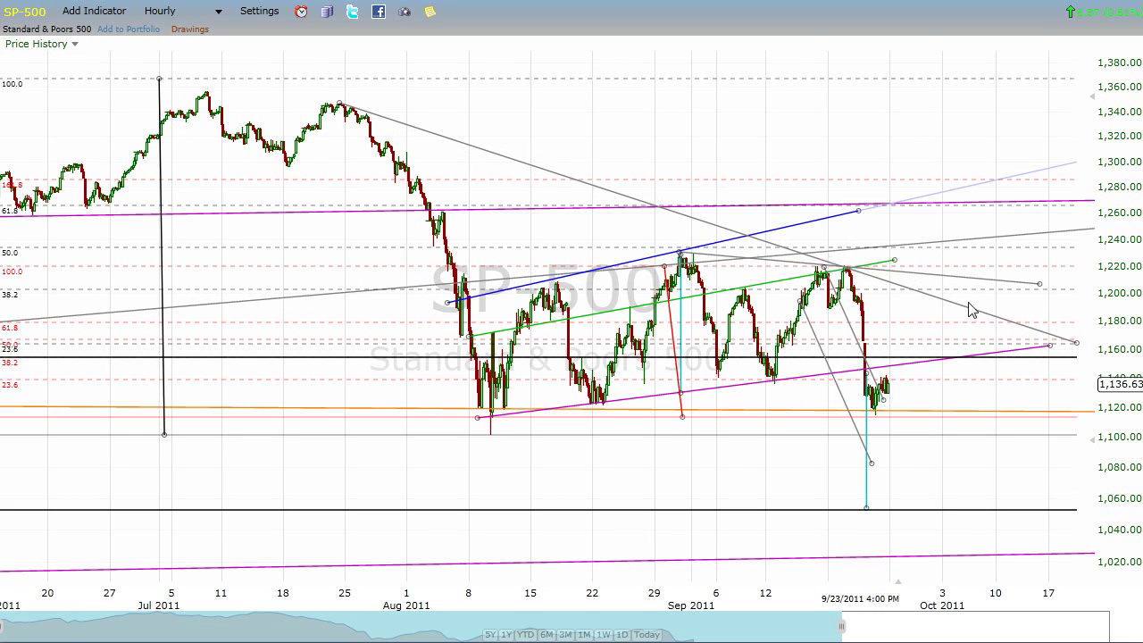
drag(894, 259, 1091, 222)
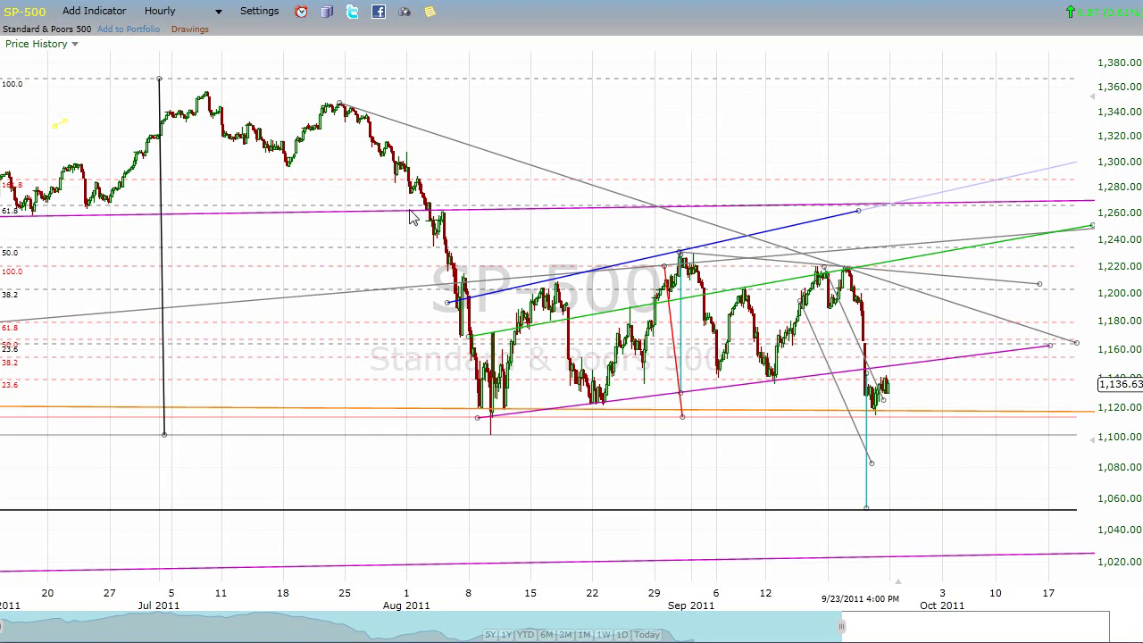
Step: Try a vertical projection line from the rising magenta trendline down to the black horizontal line, and erase it
drag(860, 280, 895, 463)
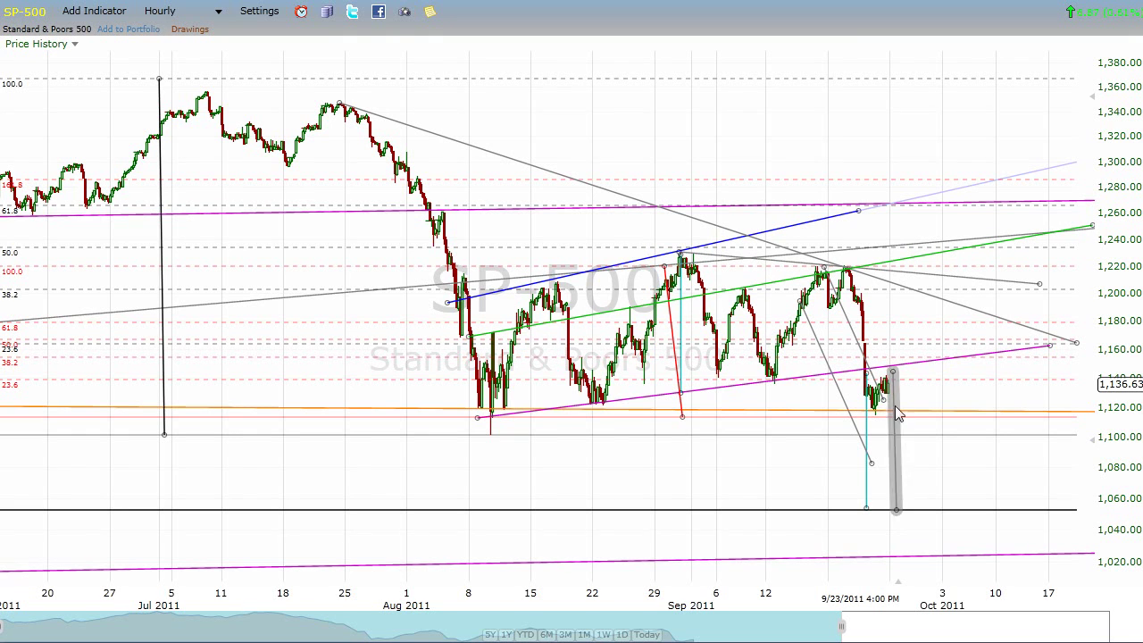
click(908, 462)
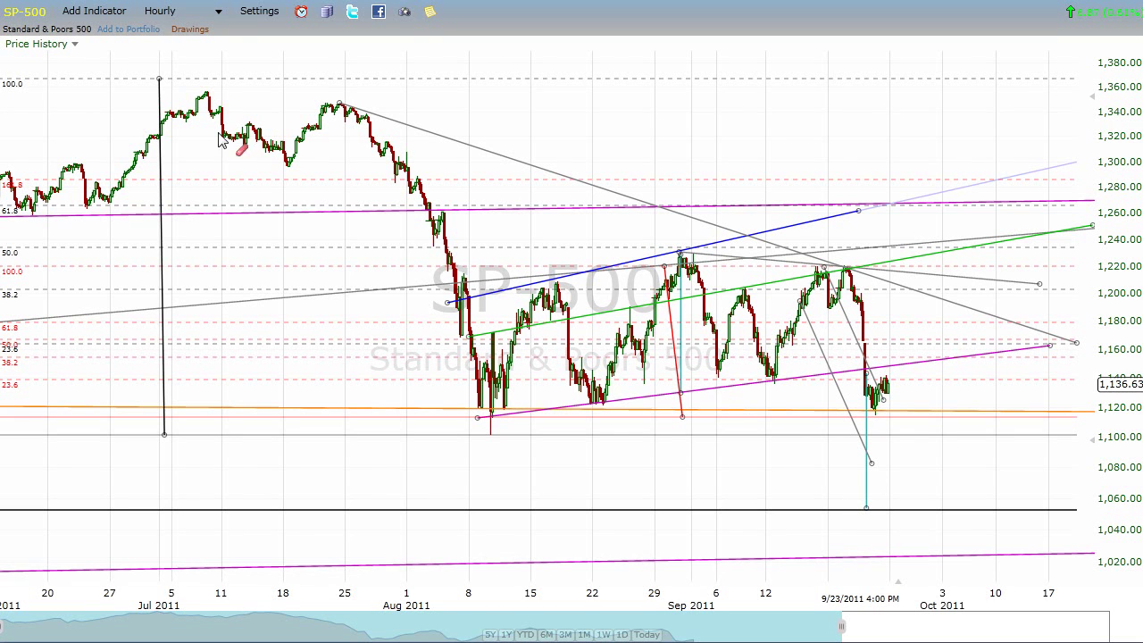
Step: Review the long-term trendlines at the 2 Day interval, then return the chart to Hourly
click(203, 13)
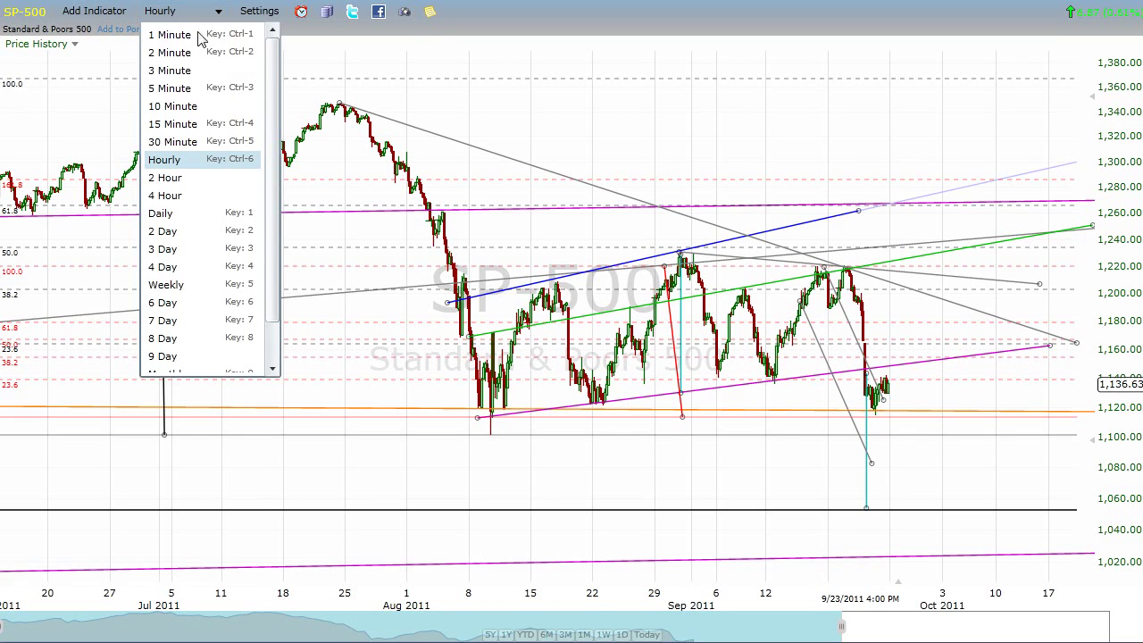
click(192, 233)
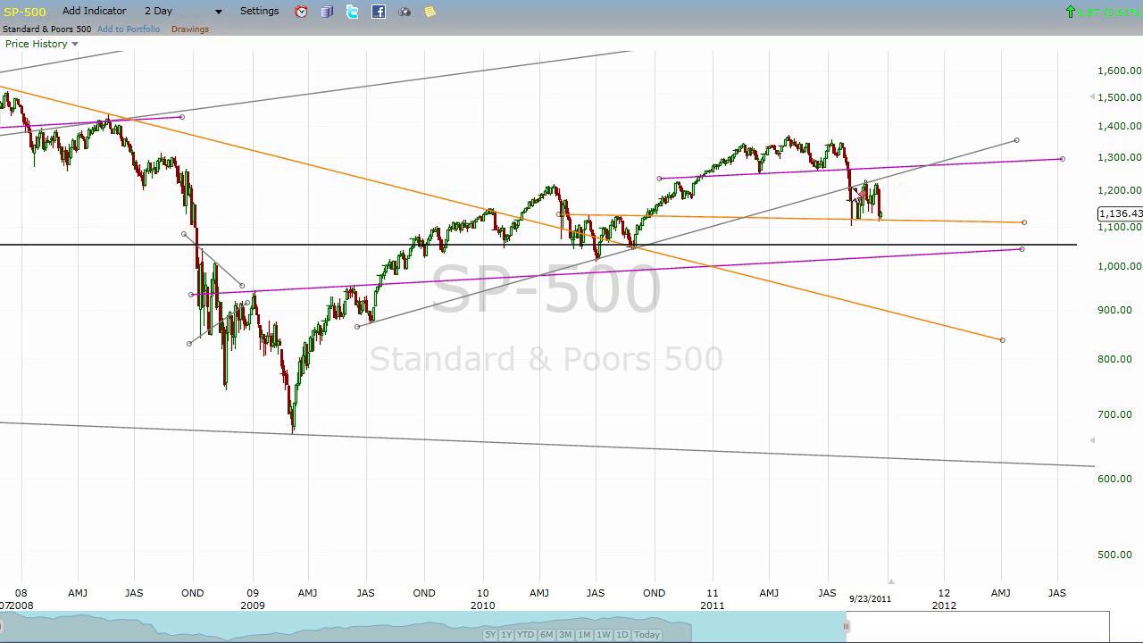
click(895, 191)
click(195, 15)
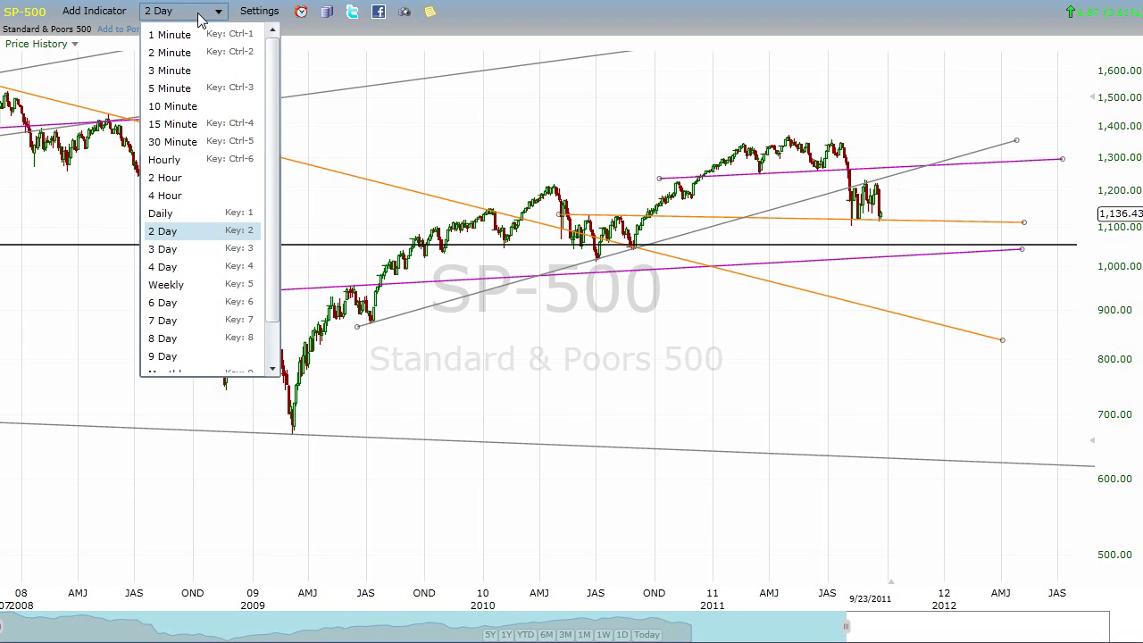
click(199, 160)
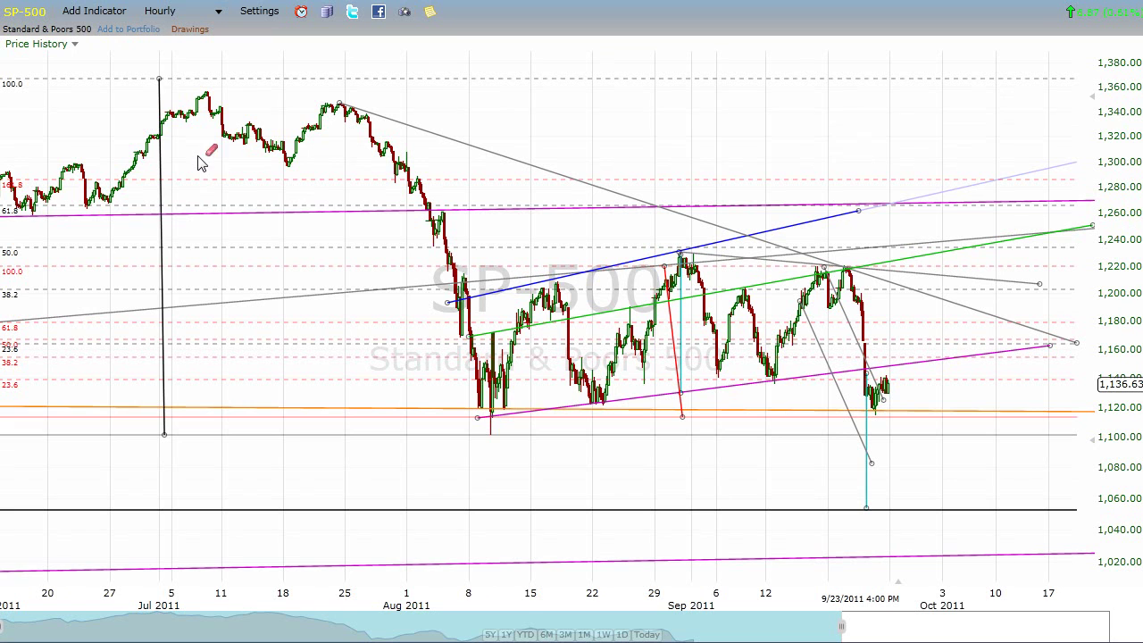
Step: Erase the falling trendline from the late-July high, and move the start of the gray late-August trendline back to early August near 1,257
click(553, 179)
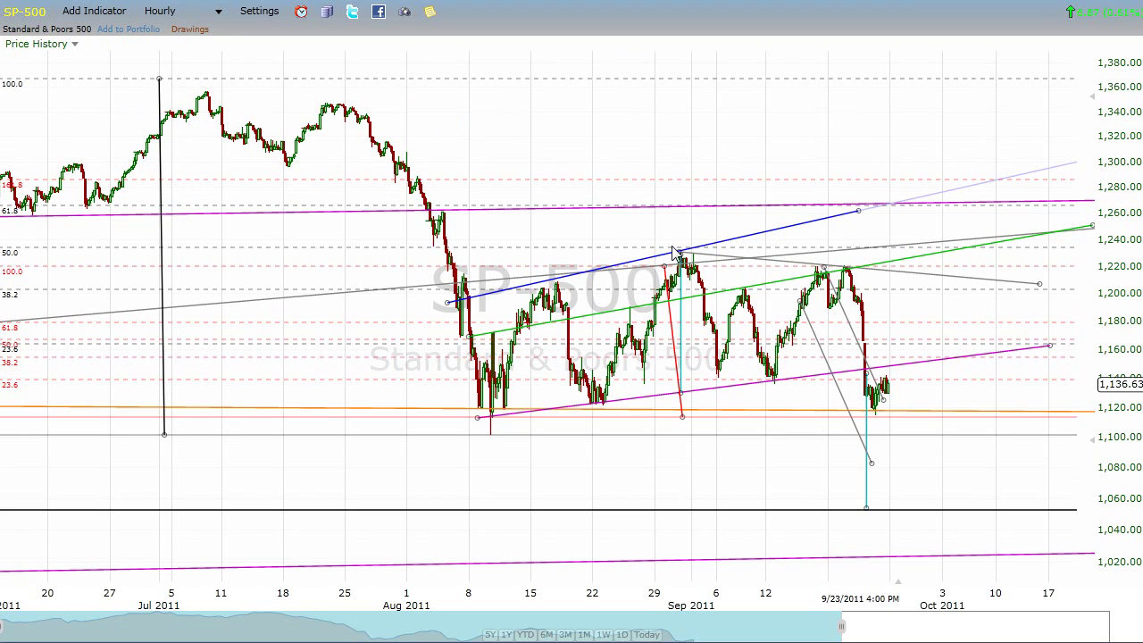
drag(680, 253, 443, 230)
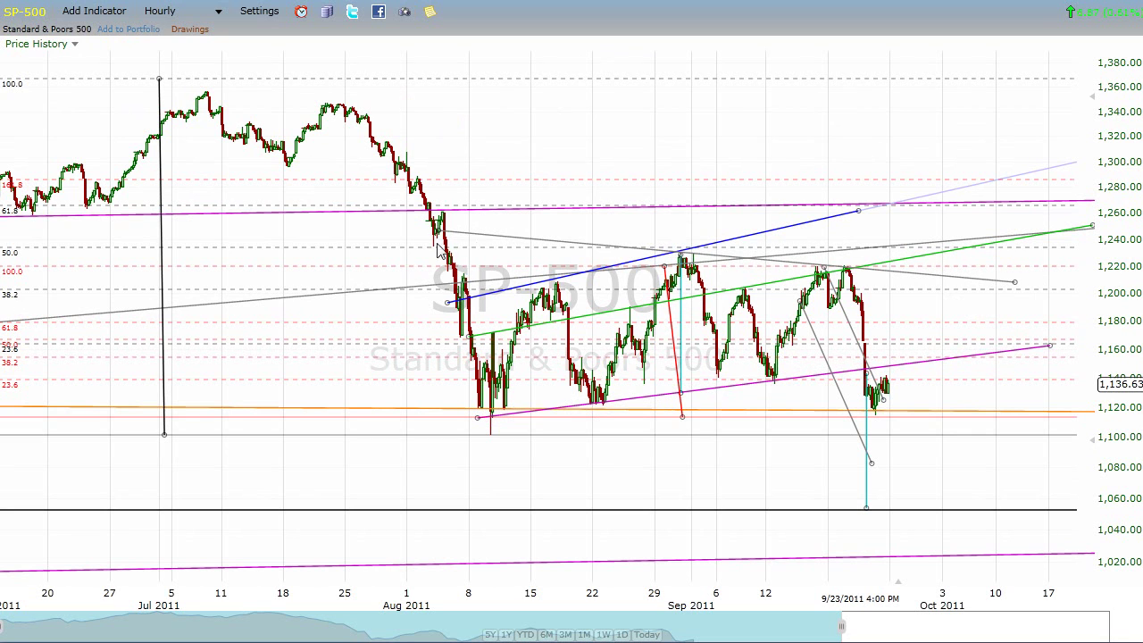
drag(439, 227, 435, 218)
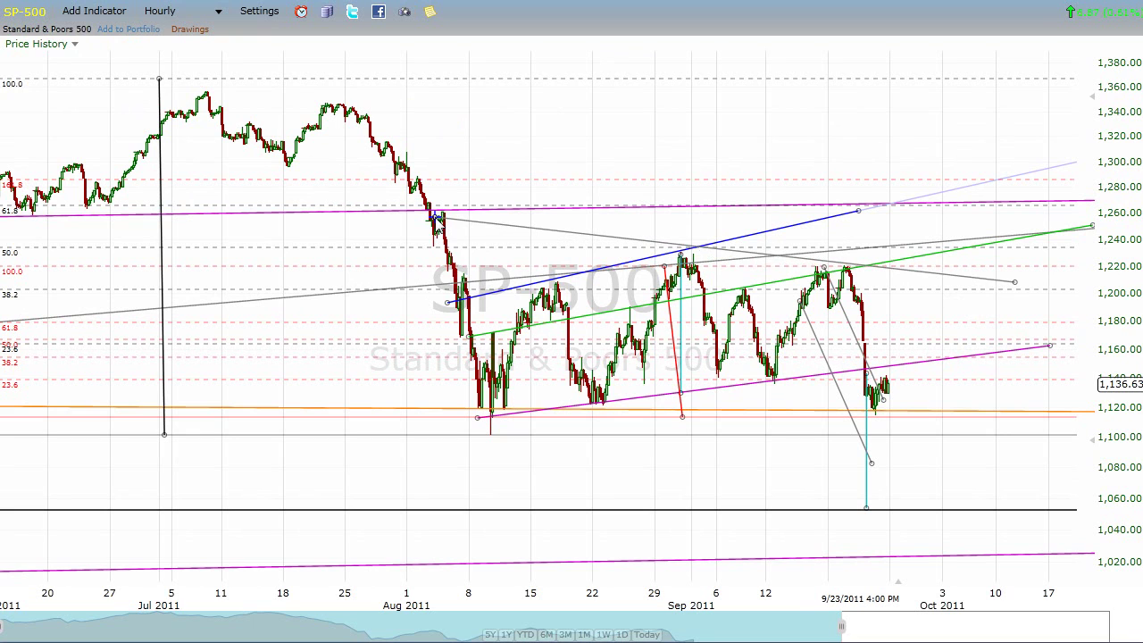